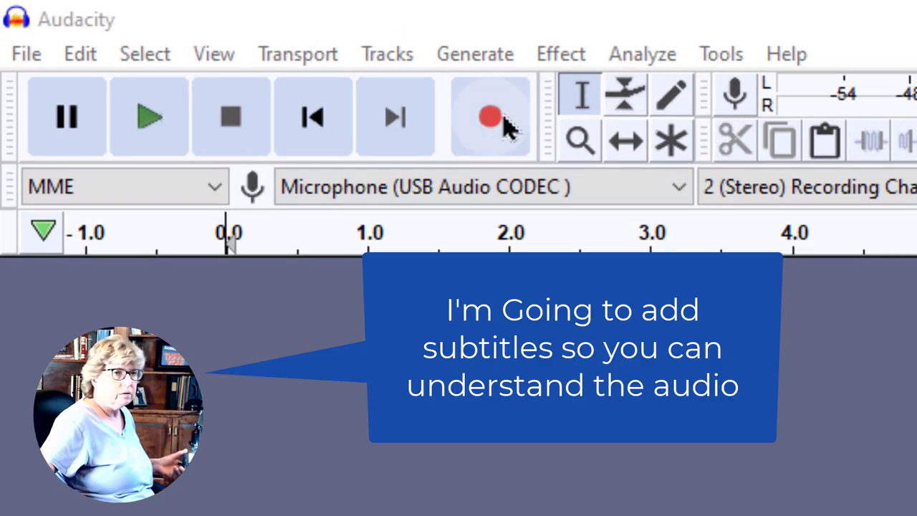
Start recording the cassette playback, capturing about 42 seconds of stereo speech
left_click(489, 119)
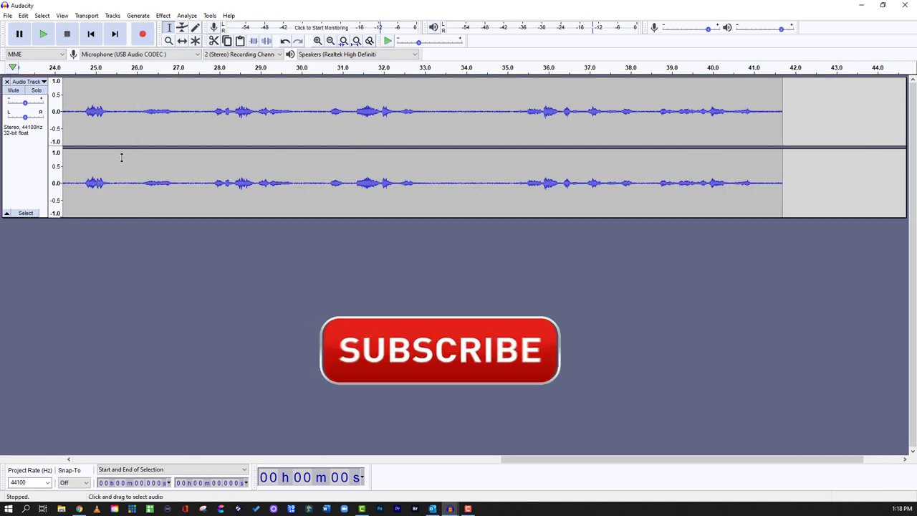
Briefly play the recording, then normalize the whole track to a -3 dB peak
left_click(153, 121)
key("space")
key("ctrl+a")
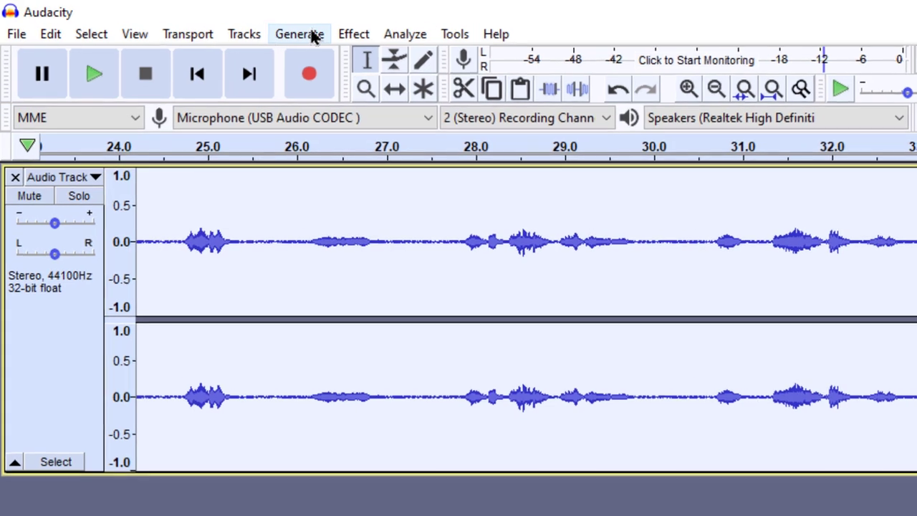
left_click(167, 16)
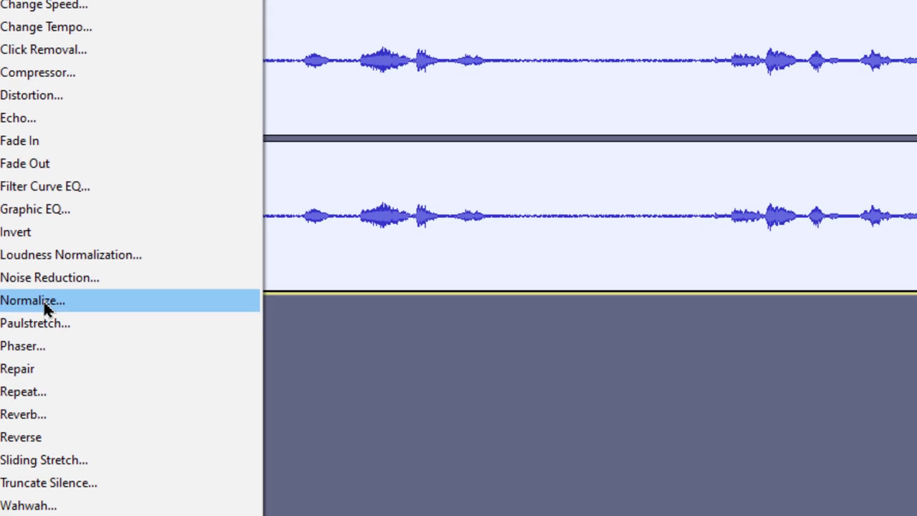
left_click(45, 308)
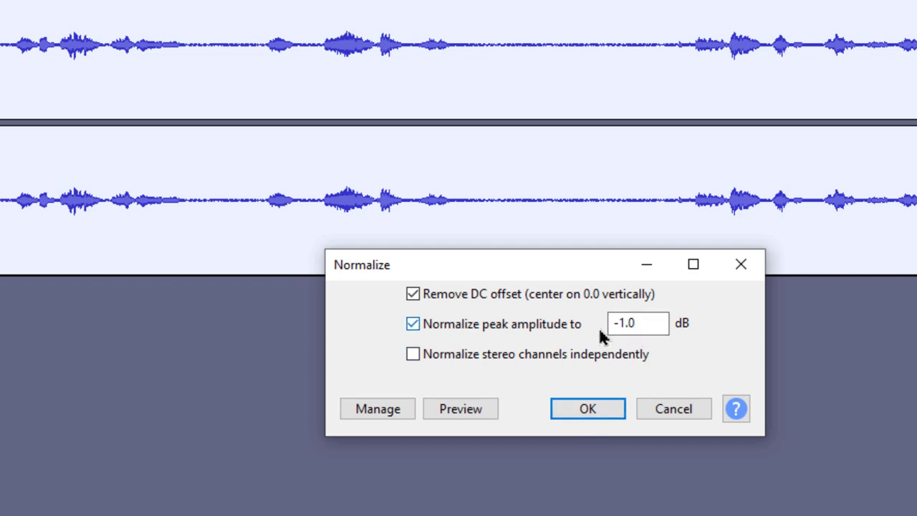
left_click_drag(637, 321, 603, 320)
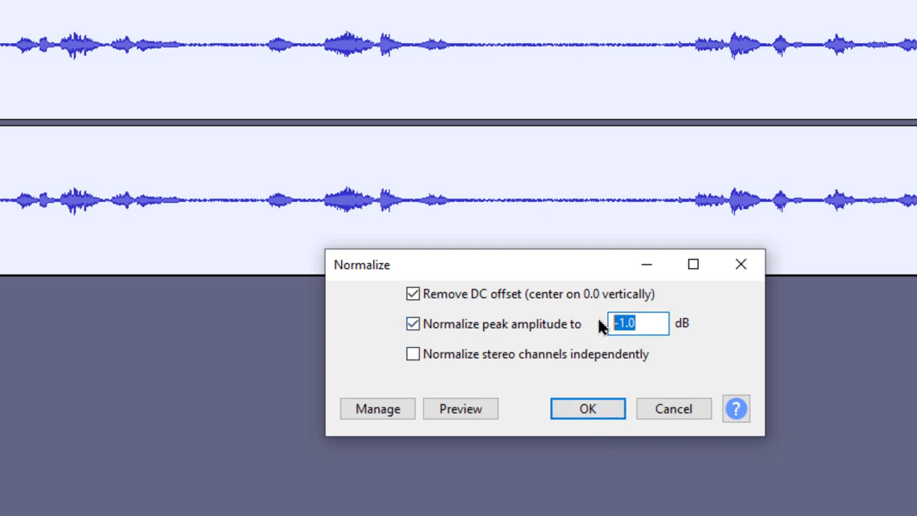
type("-3")
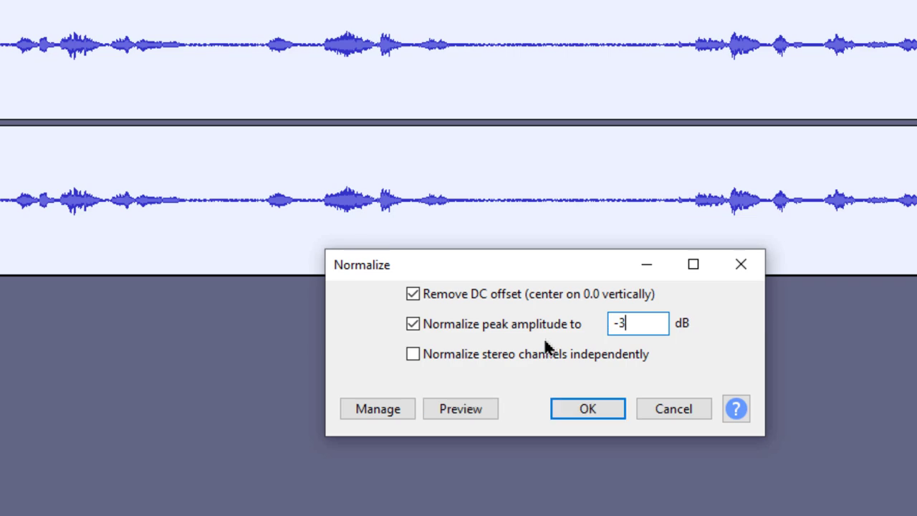
left_click(589, 414)
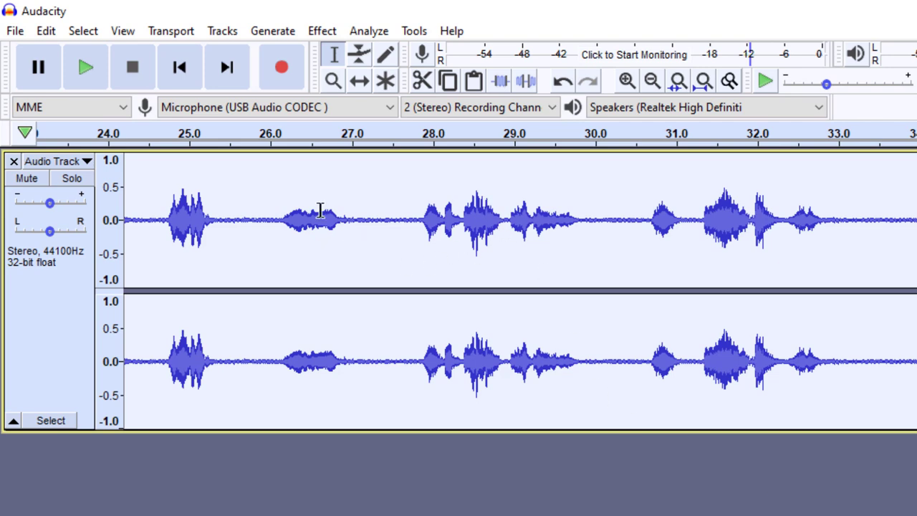
Play back the louder normalized audio, then reselect the entire recording
left_click(160, 167)
key("space")
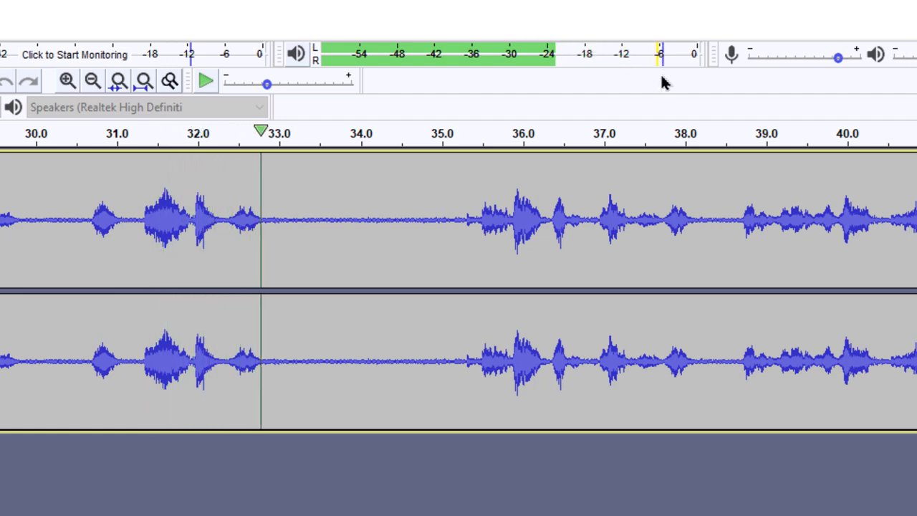
key("space")
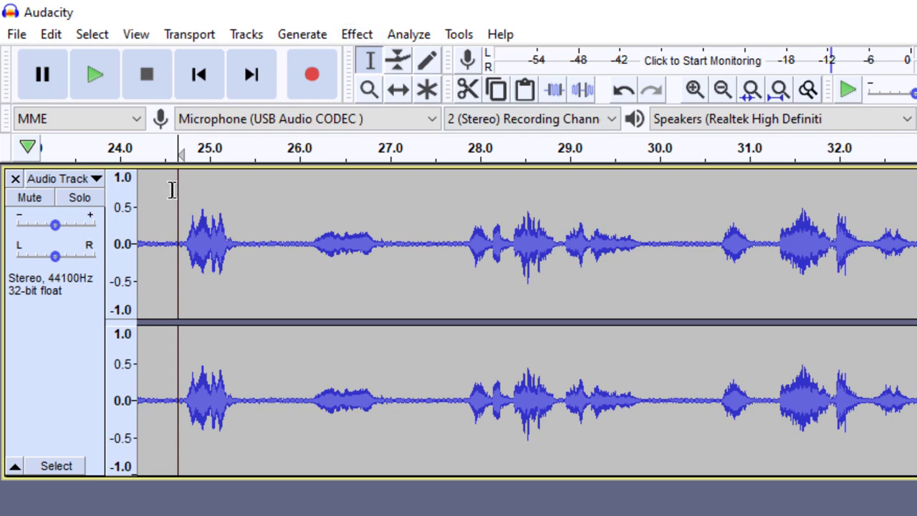
key("ctrl+a")
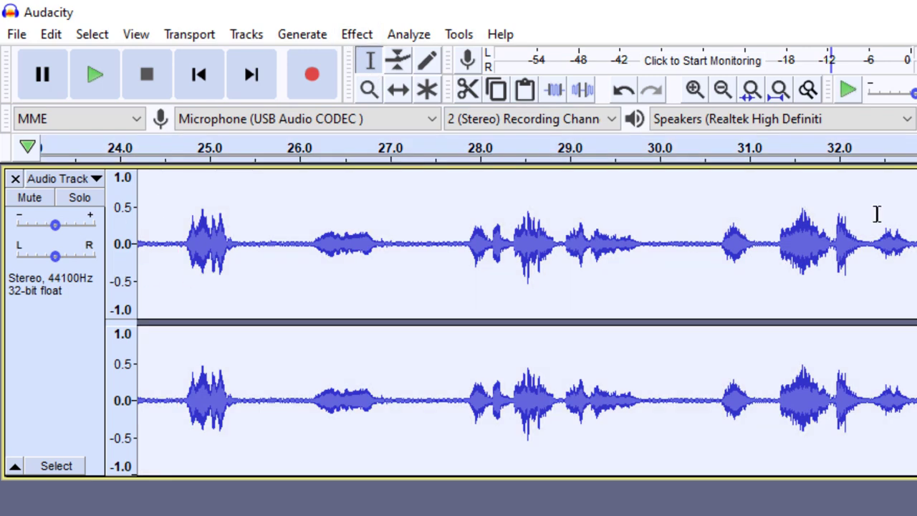
Normalize the selected recording again with peak amplitude set to -1 dB
left_click(354, 36)
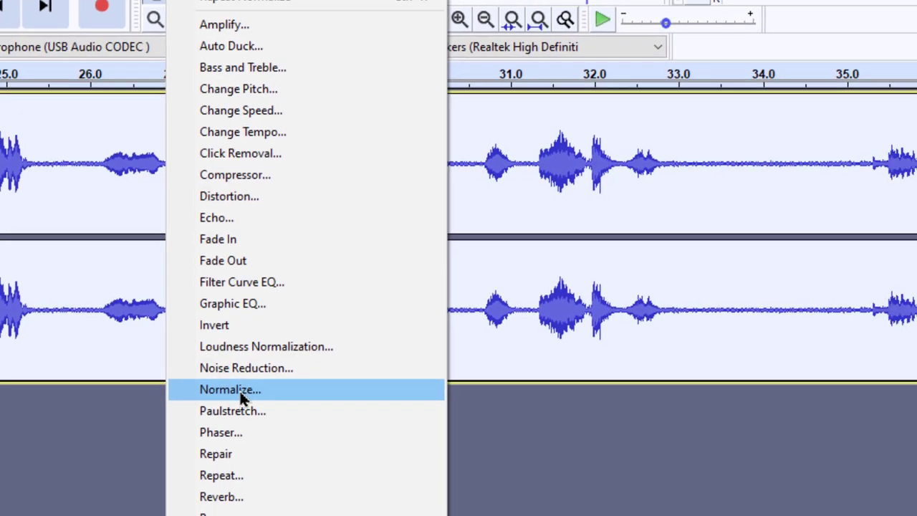
left_click(430, 457)
left_click(494, 318)
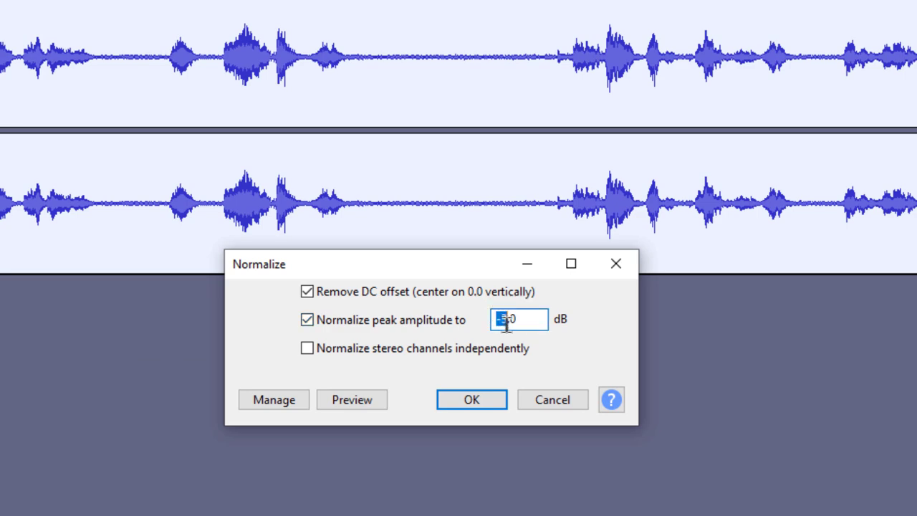
type("-1")
left_click(491, 397)
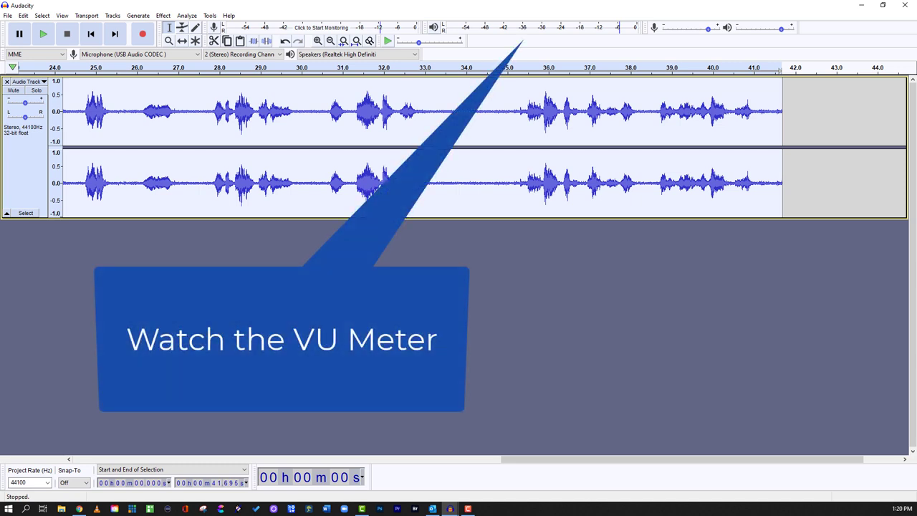
Play back the louder -1 dB version and stop it
left_click(215, 286)
key("space")
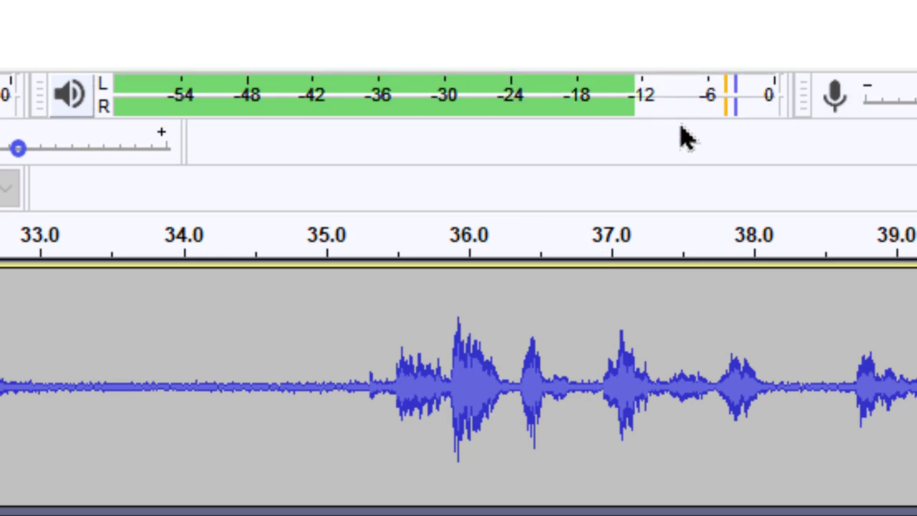
key("space")
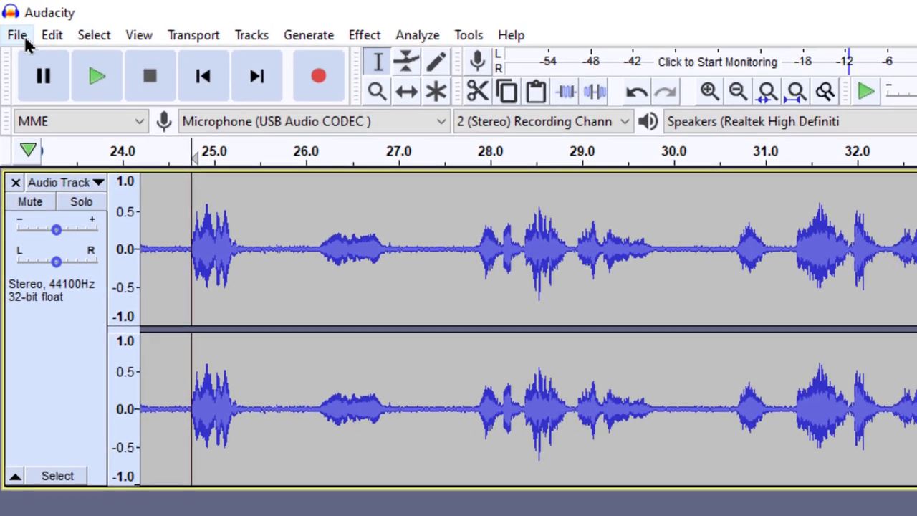
Export the audio as an MP3 file named 'Kat'
left_click(23, 39)
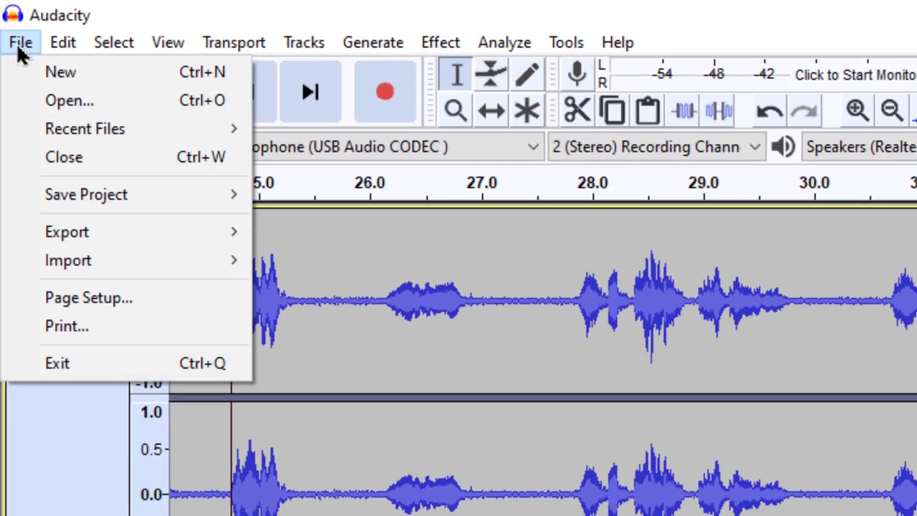
mouse_move(40, 199)
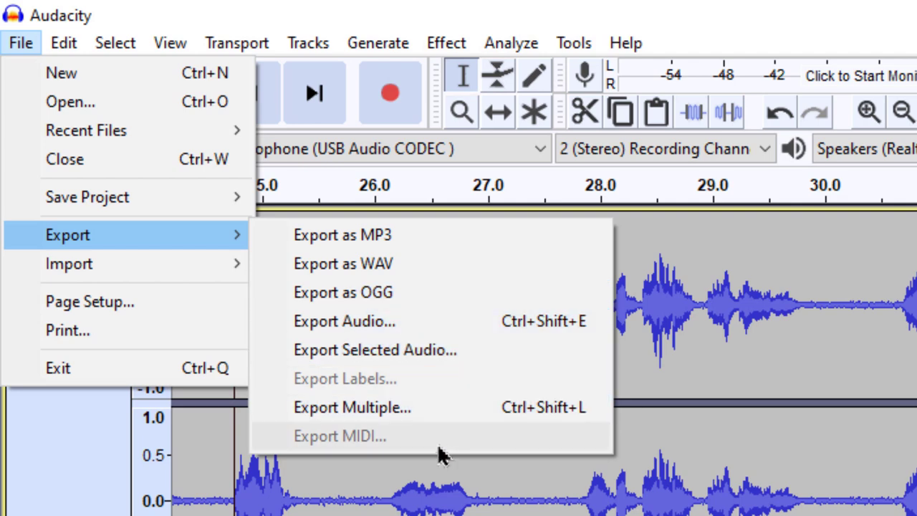
left_click(299, 243)
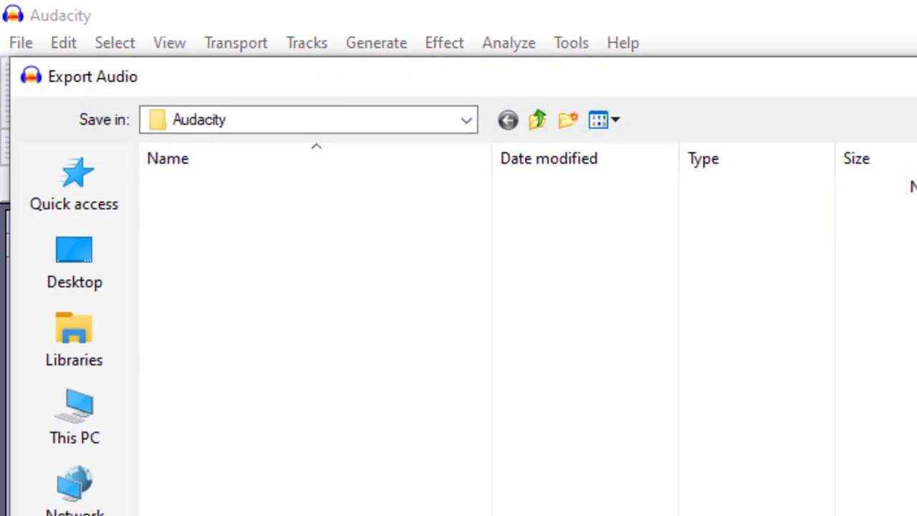
type("Kat")
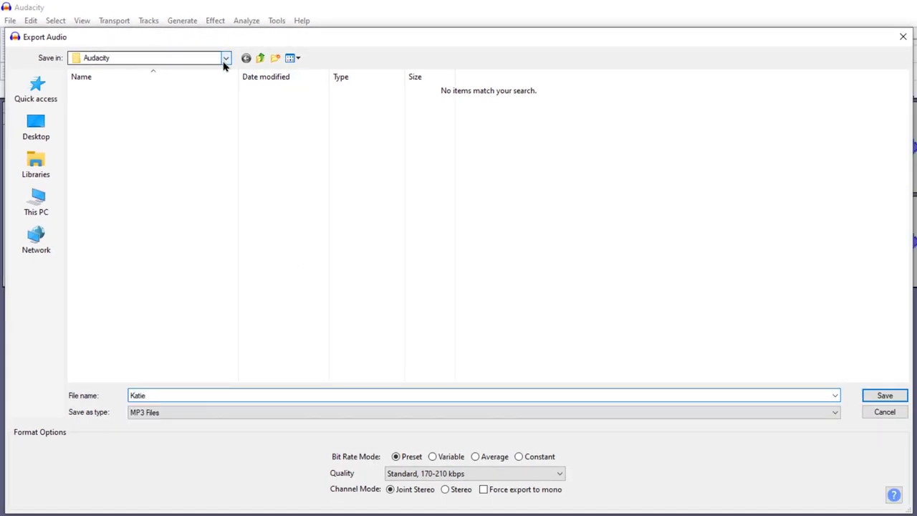
left_click(885, 395)
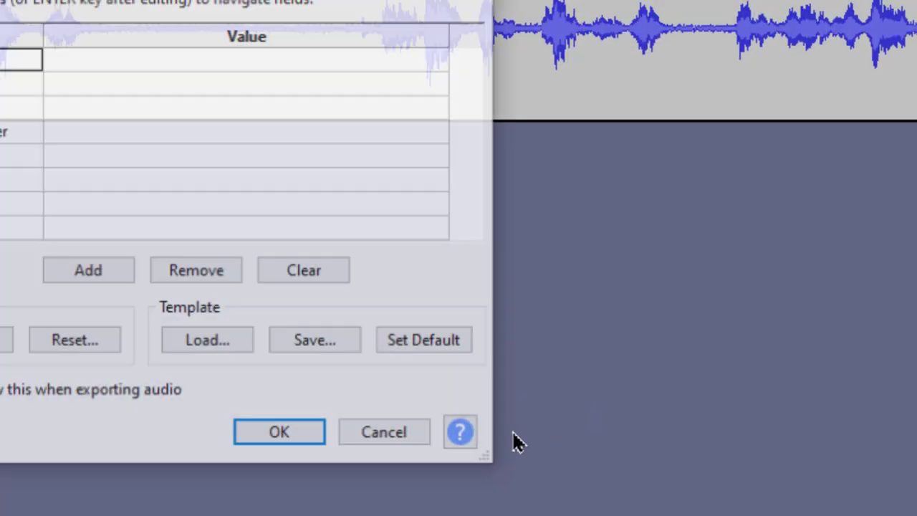
Fill the Comments tag describing the child's Father's Day recording at age three
left_click(141, 63)
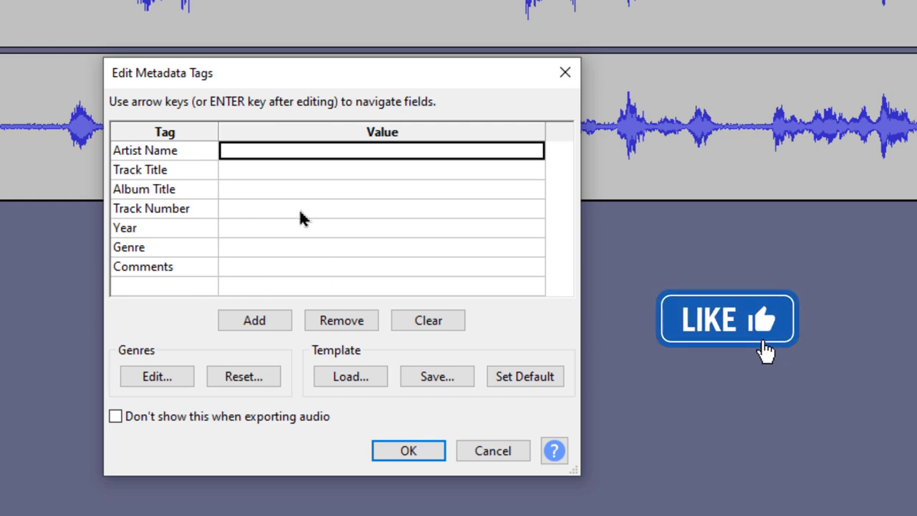
left_click(247, 271)
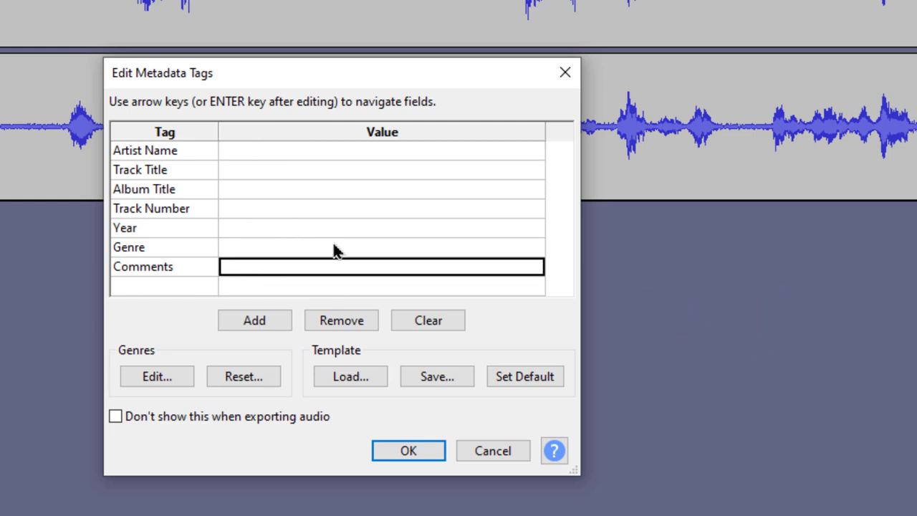
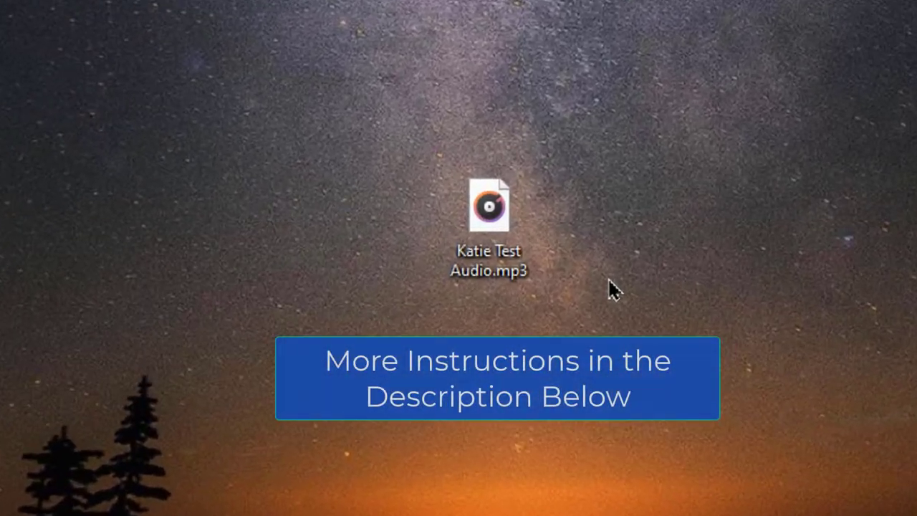
Select the exported MP3 on the desktop and bring up its Open with choices
left_click(485, 228)
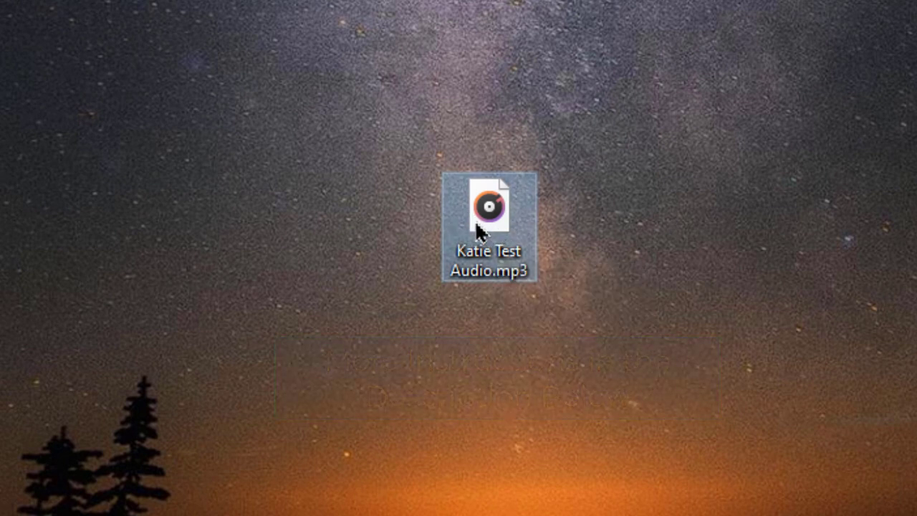
right_click(478, 222)
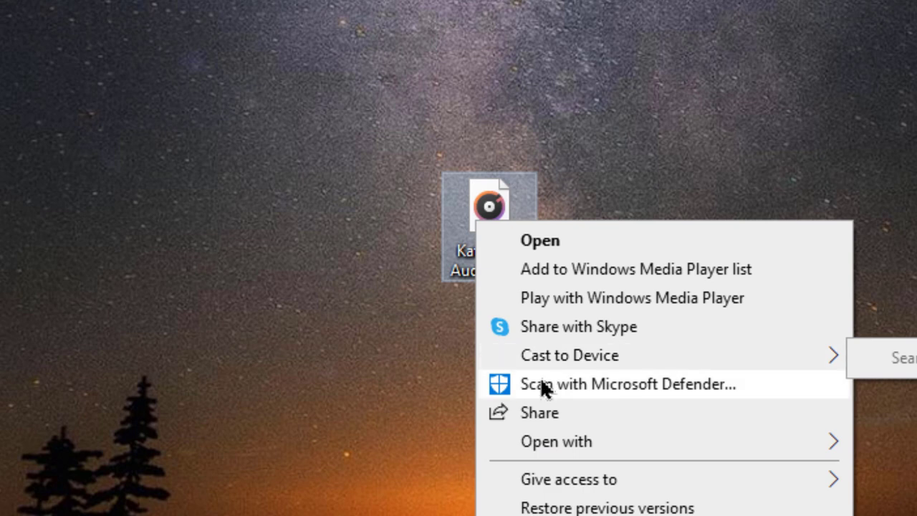
mouse_move(827, 447)
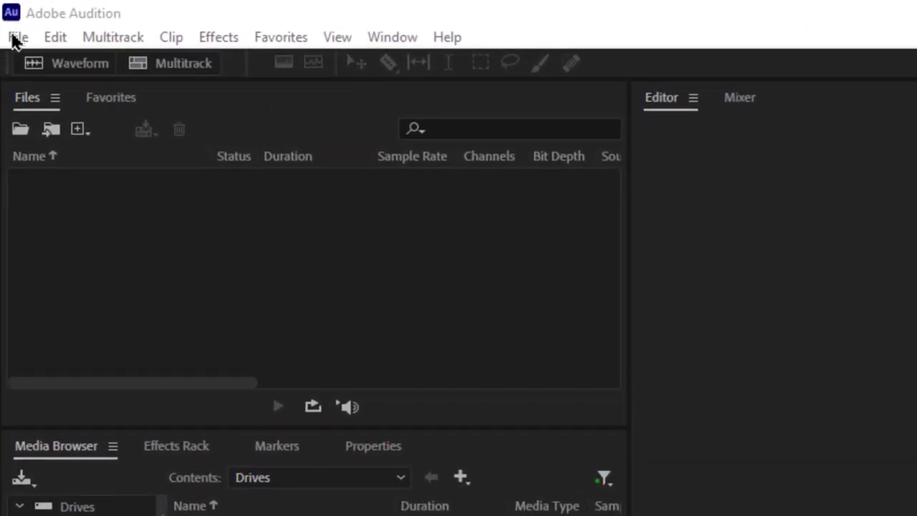
Open the recent Father's Day June 1995 MP3 in Audition's waveform editor
left_click(17, 38)
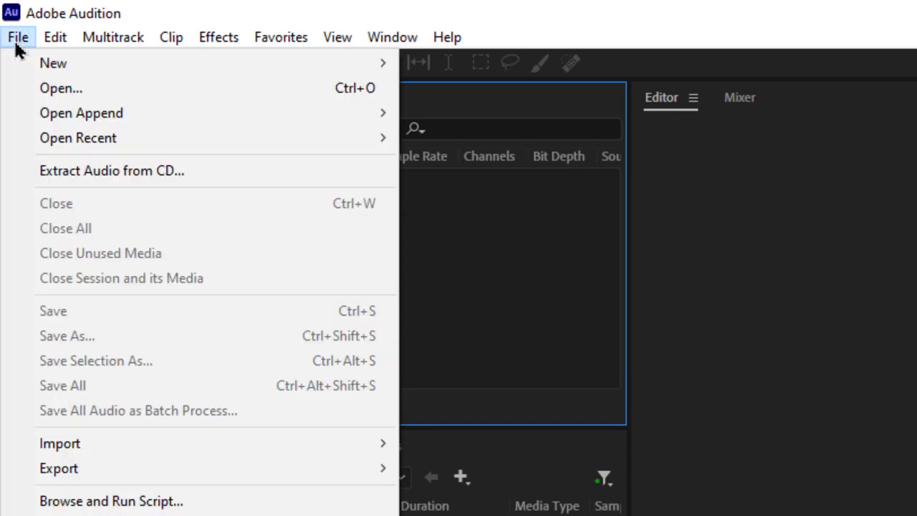
mouse_move(105, 143)
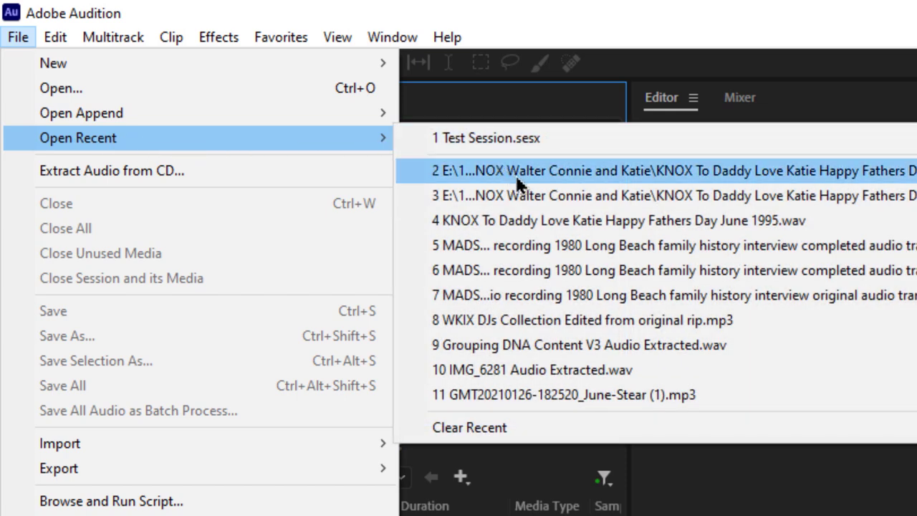
left_click(614, 170)
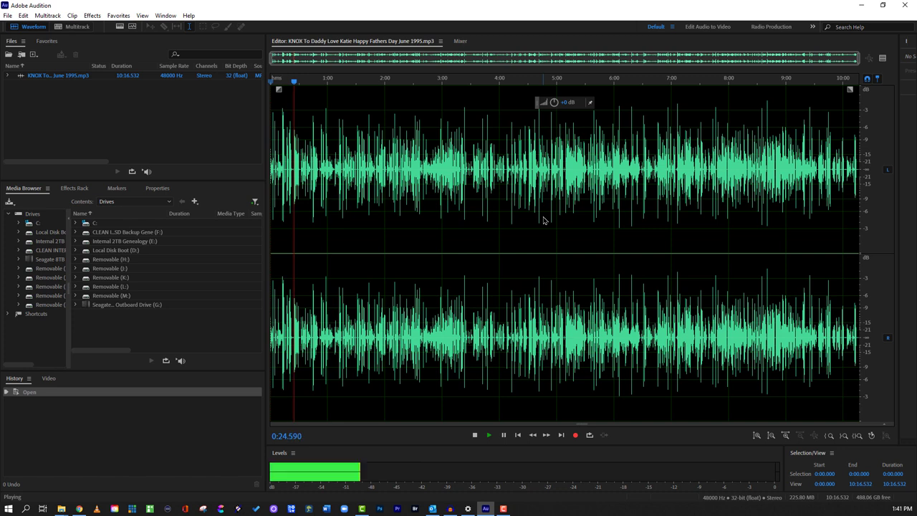
Stop playback and browse the Effects menu down to Noise Reduction / Restoration
key("space")
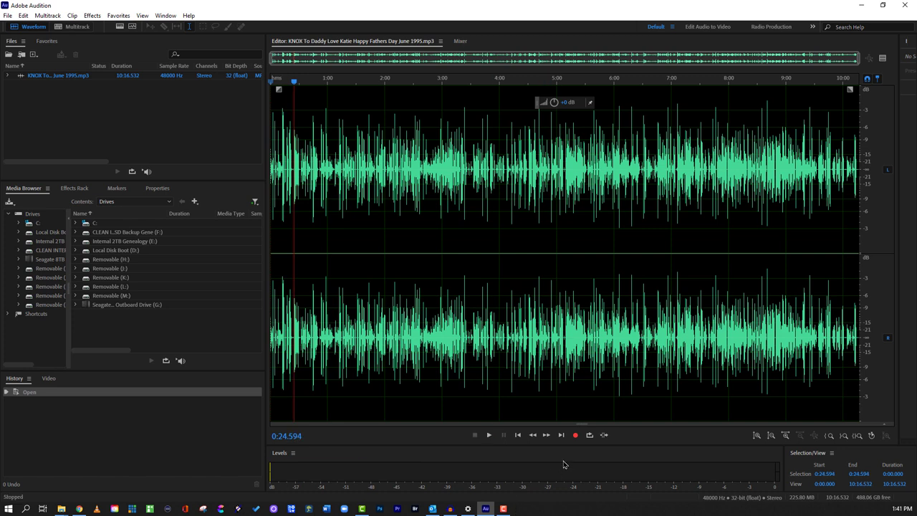
left_click(91, 15)
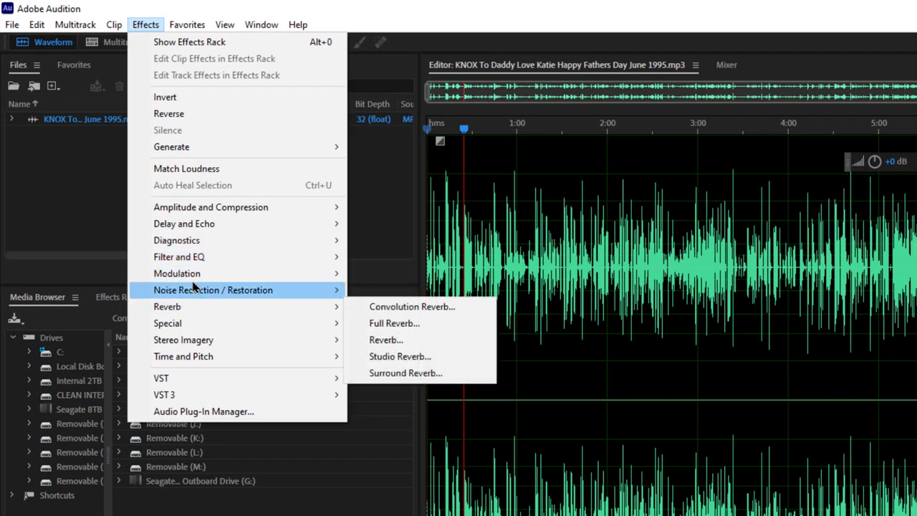
mouse_move(304, 209)
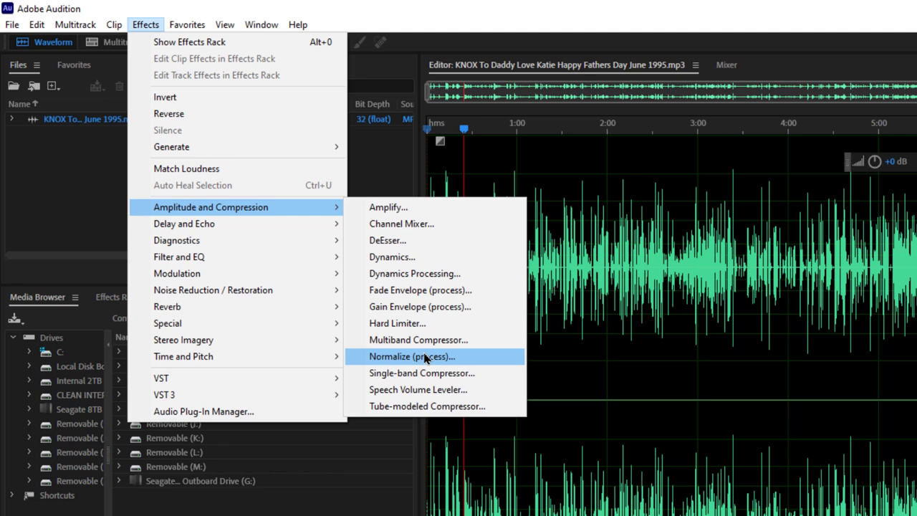
mouse_move(189, 25)
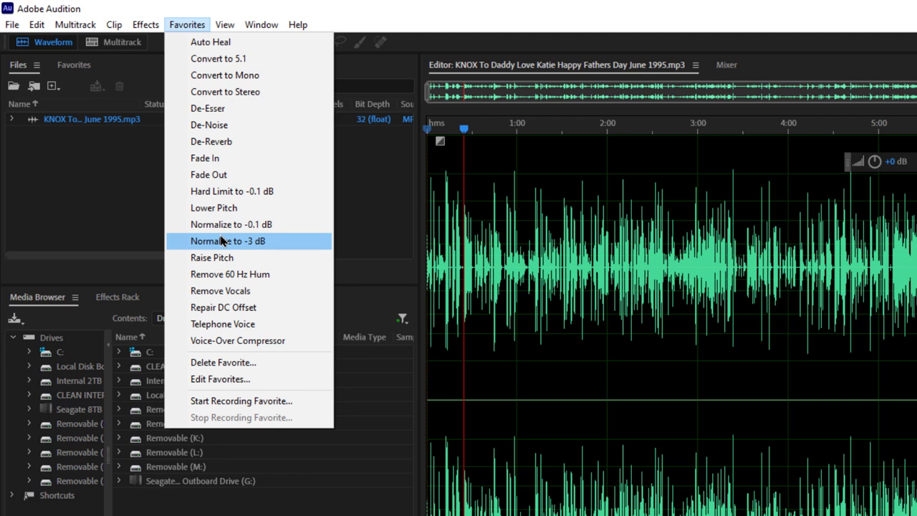
mouse_move(147, 27)
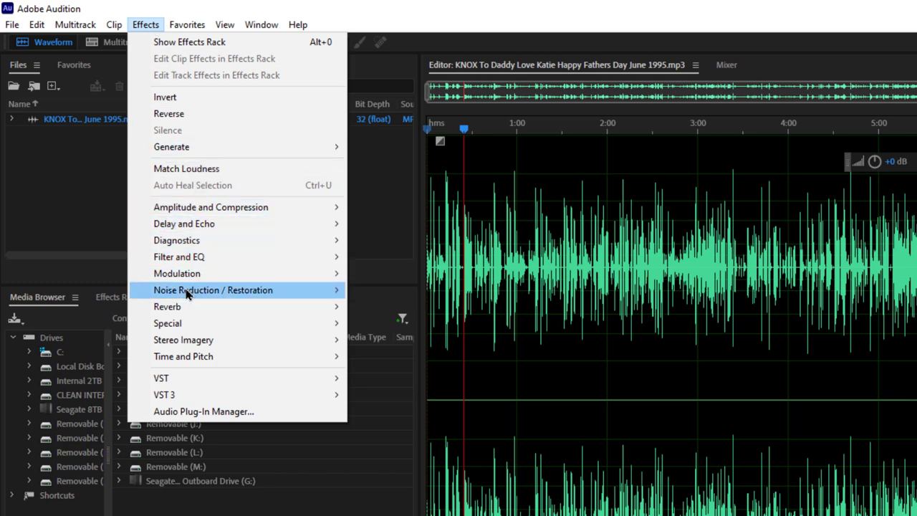
mouse_move(186, 294)
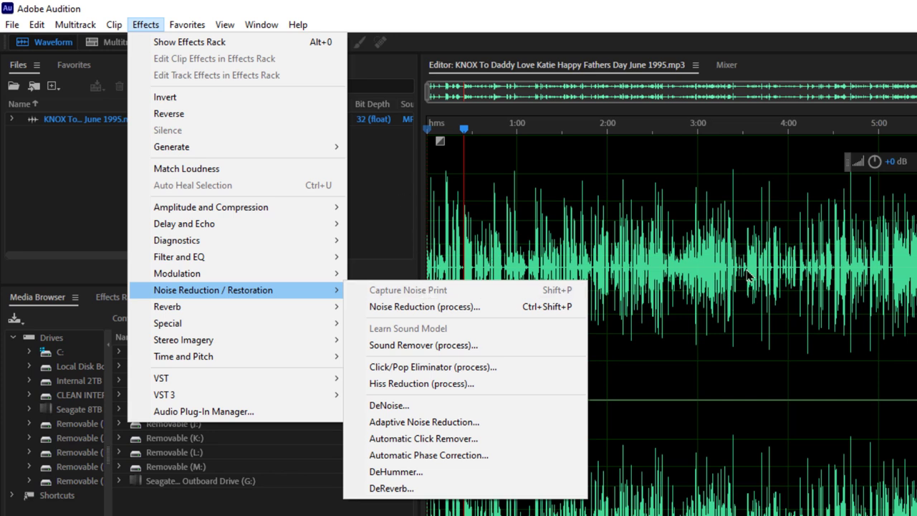
Zoom in near 3:25, play the quiet 3:25–3:32 stretch, and view Noise Reduction effects
left_click(622, 179)
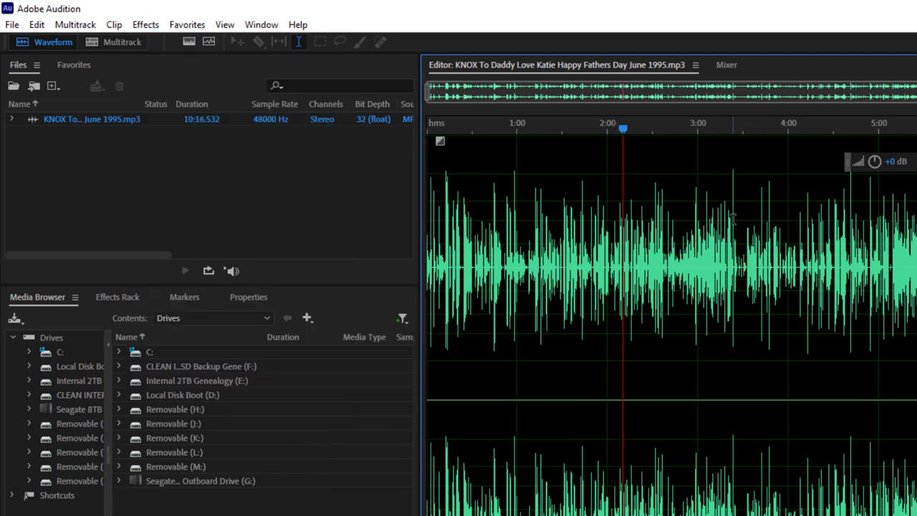
scroll(738, 227, "up", 3)
scroll(738, 226, "up", 3)
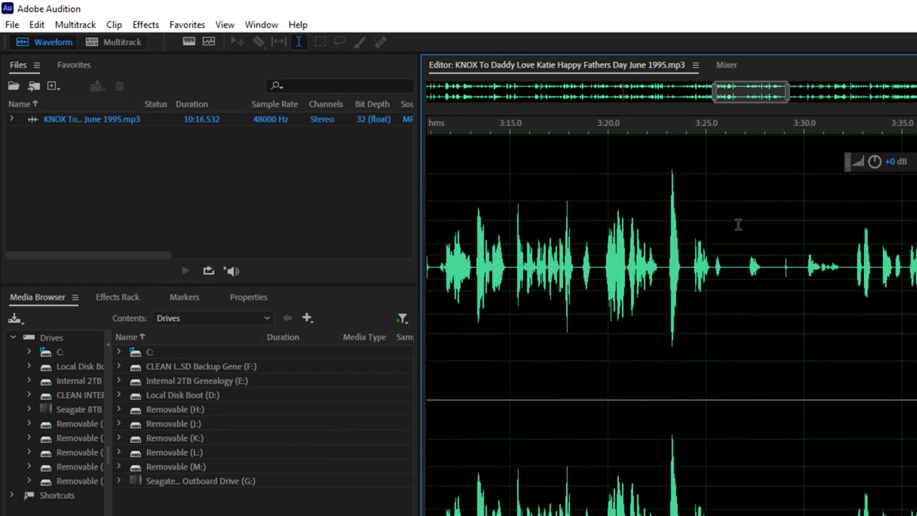
left_click_drag(715, 217, 851, 220)
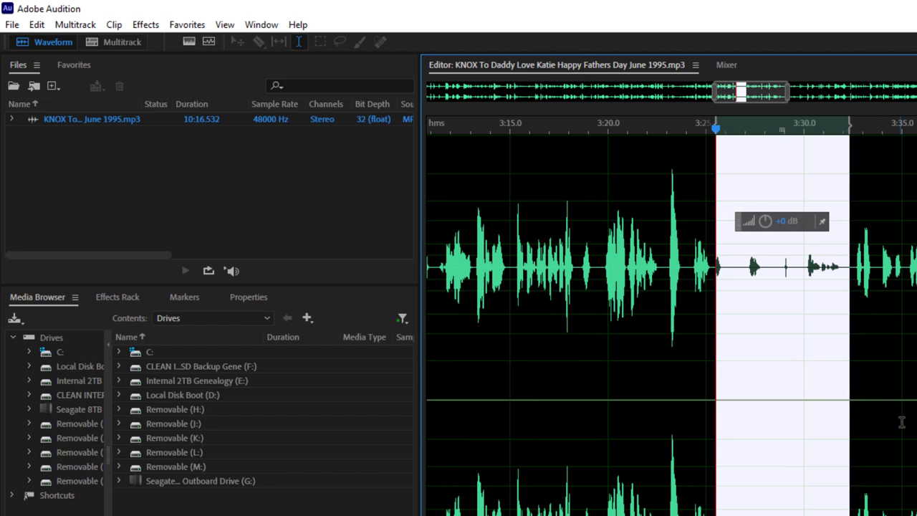
key("space")
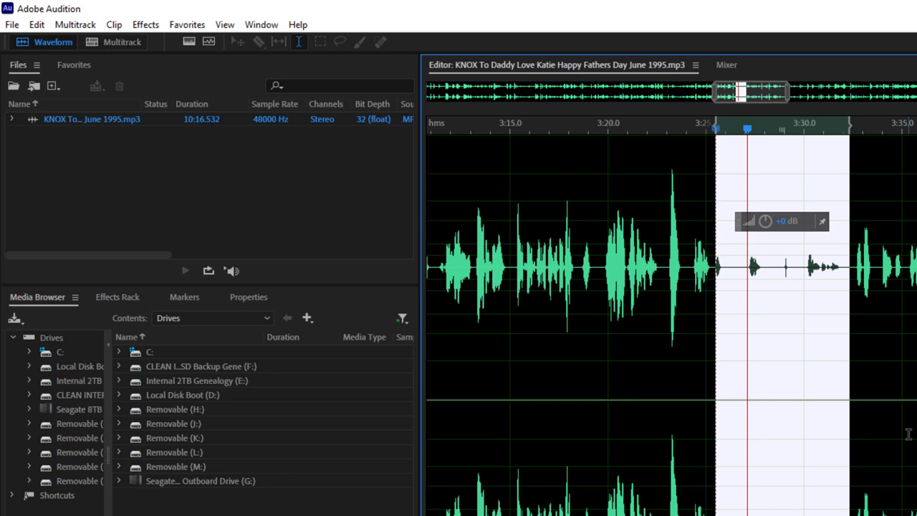
left_click(146, 24)
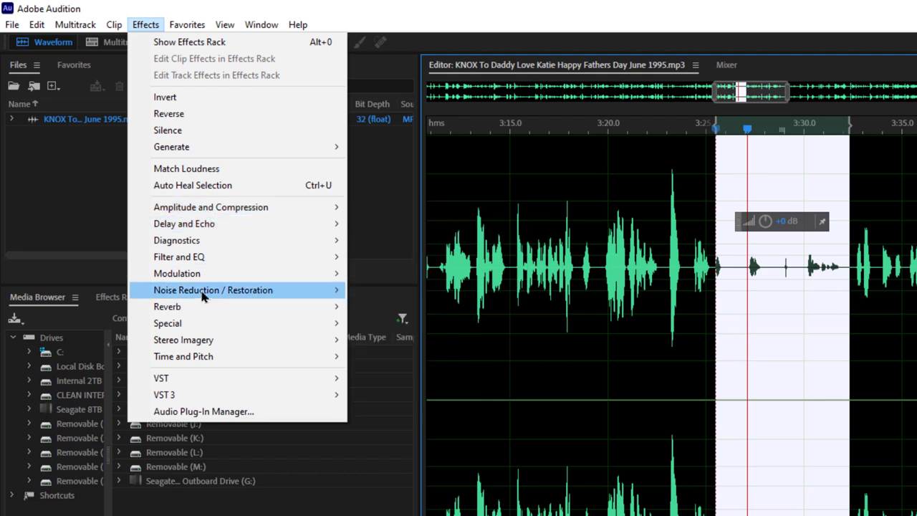
mouse_move(325, 293)
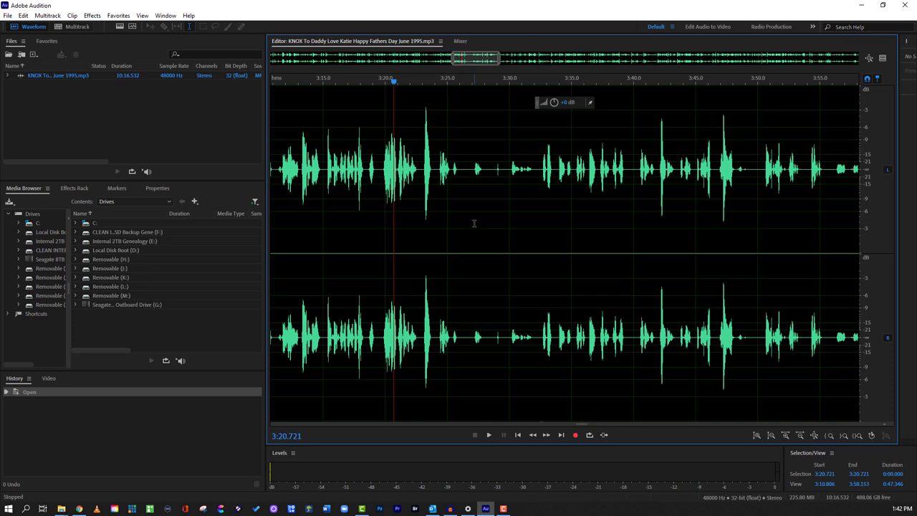
Select all 10:16.532 of audio and look over Noise Reduction effects without applying one
key("ctrl+a")
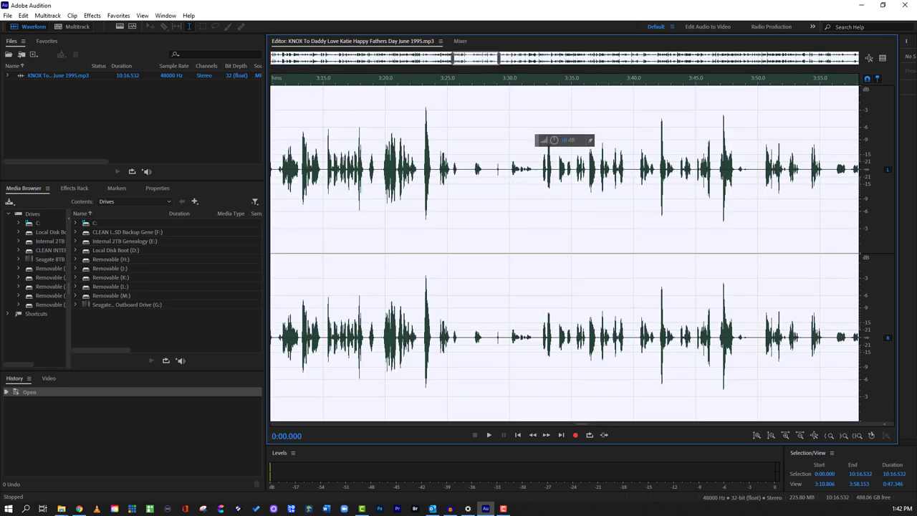
left_click(92, 15)
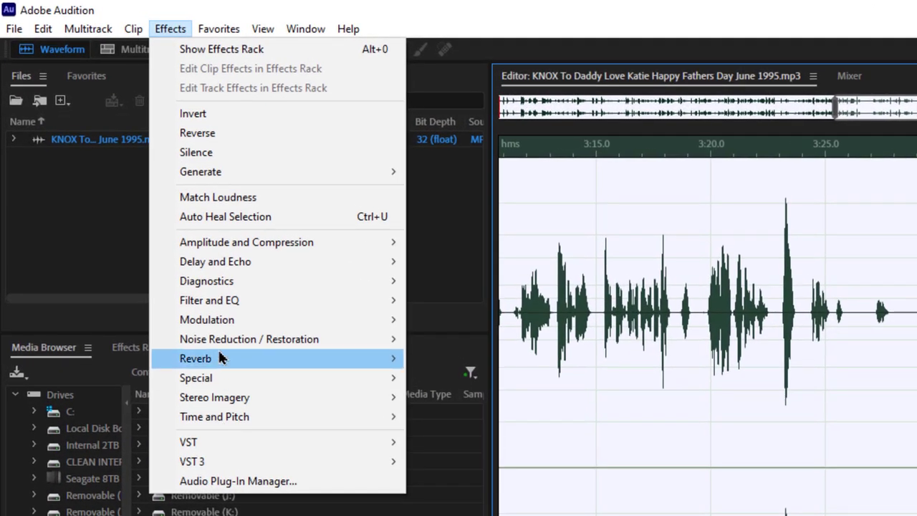
mouse_move(258, 316)
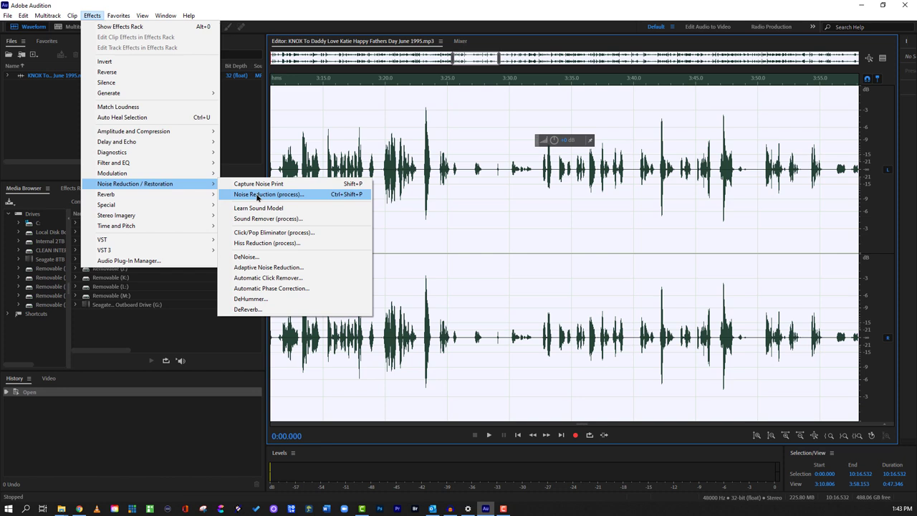
left_click(238, 123)
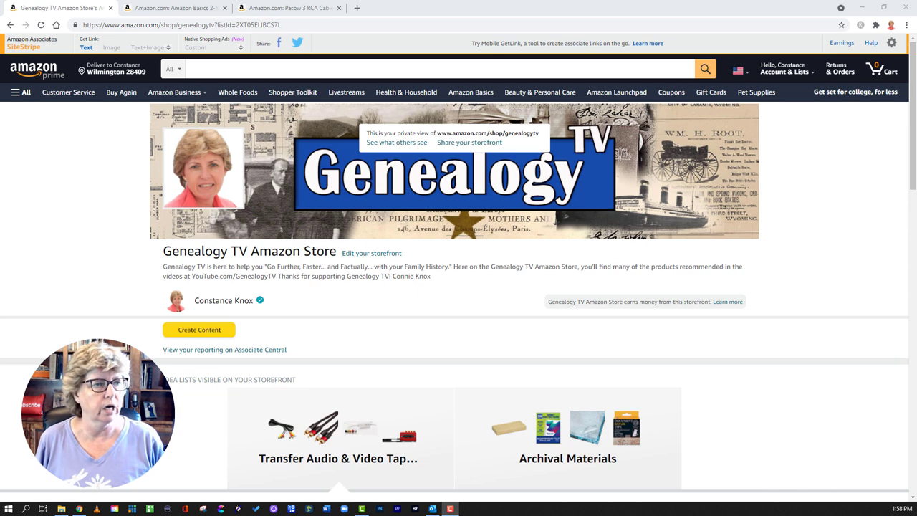
Browse the tape-transfer equipment list, view the Crosley turntable, then open the list's share options
scroll(449, 284, "down", 2)
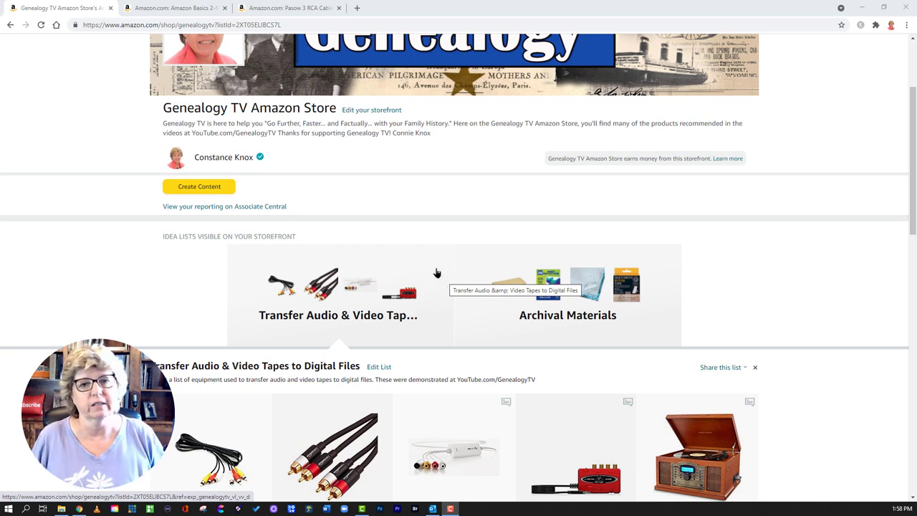
scroll(437, 268, "down", 1)
scroll(724, 379, "down", 1)
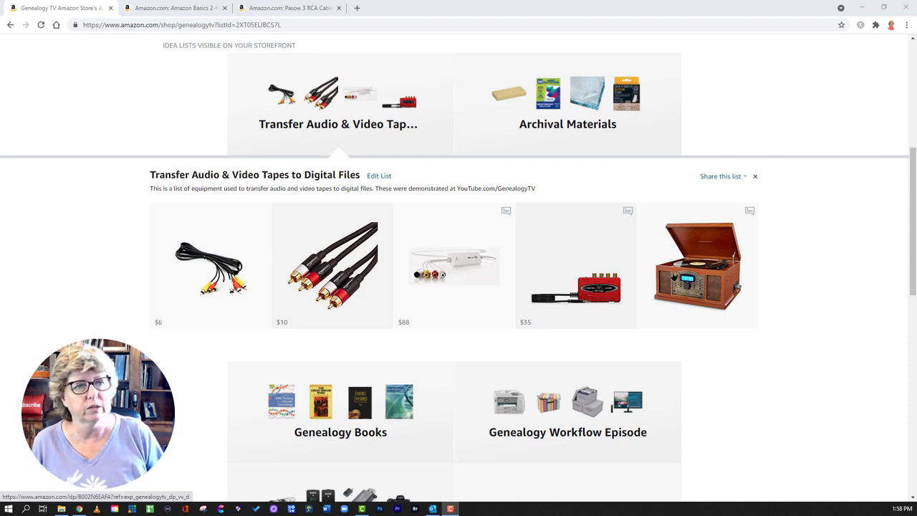
left_click(699, 279)
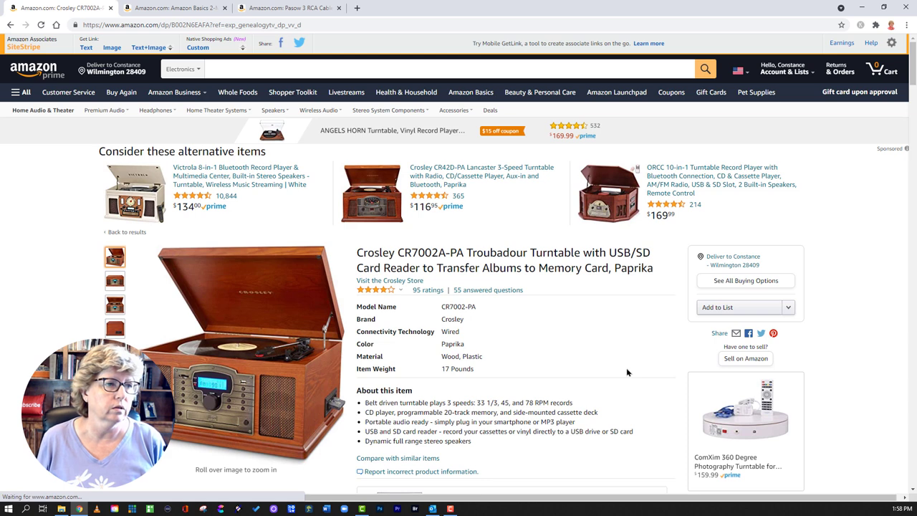
left_click(11, 25)
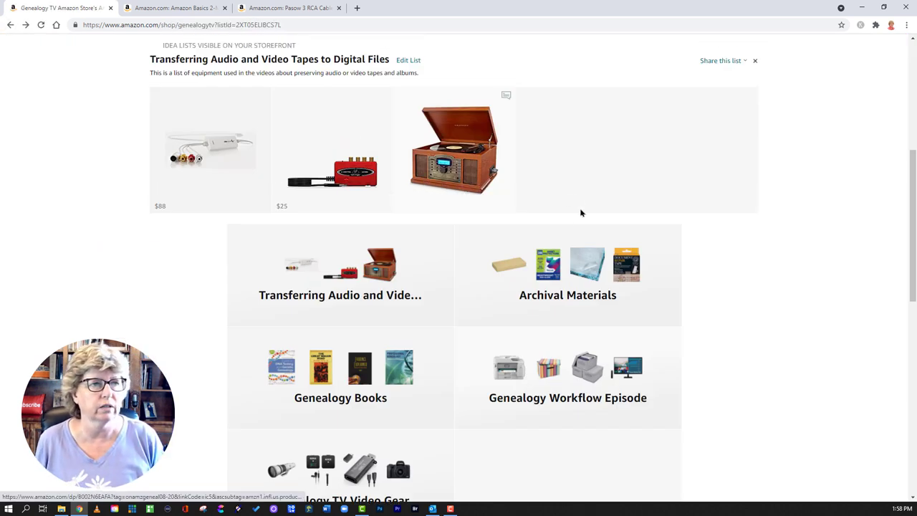
scroll(314, 225, "up", 2)
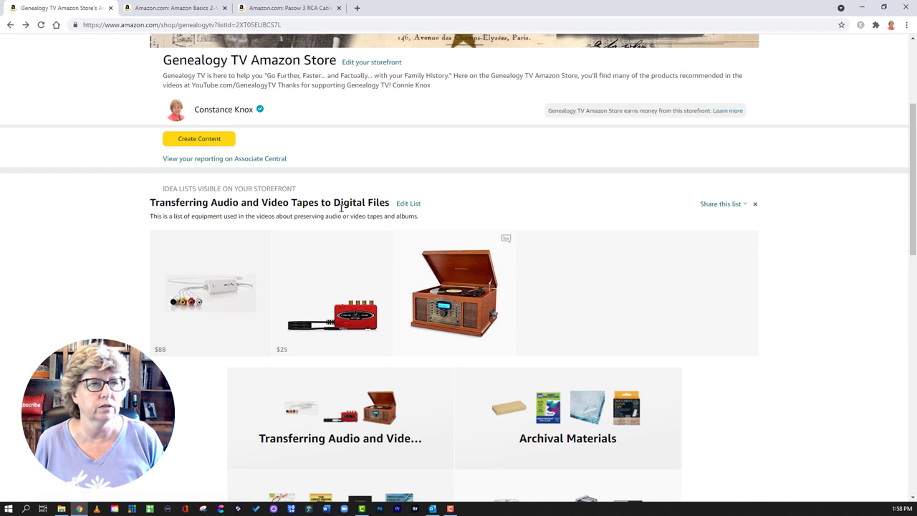
left_click(722, 206)
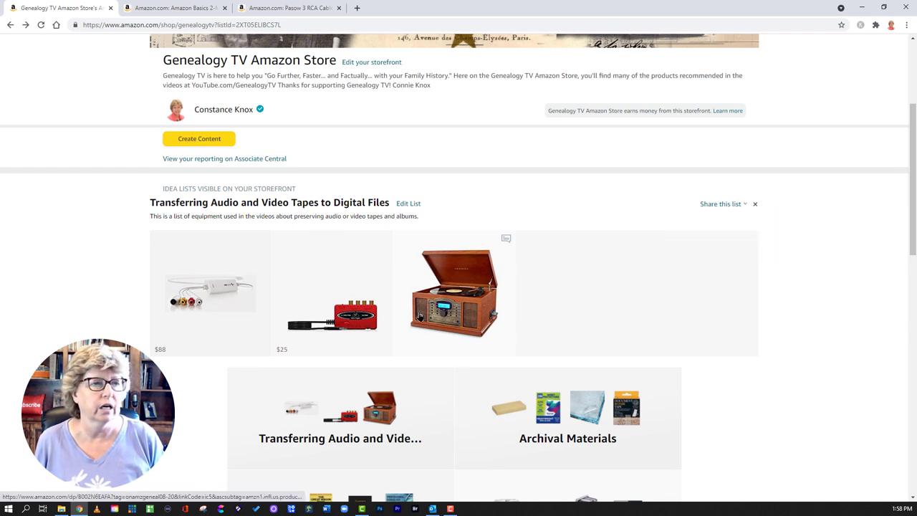